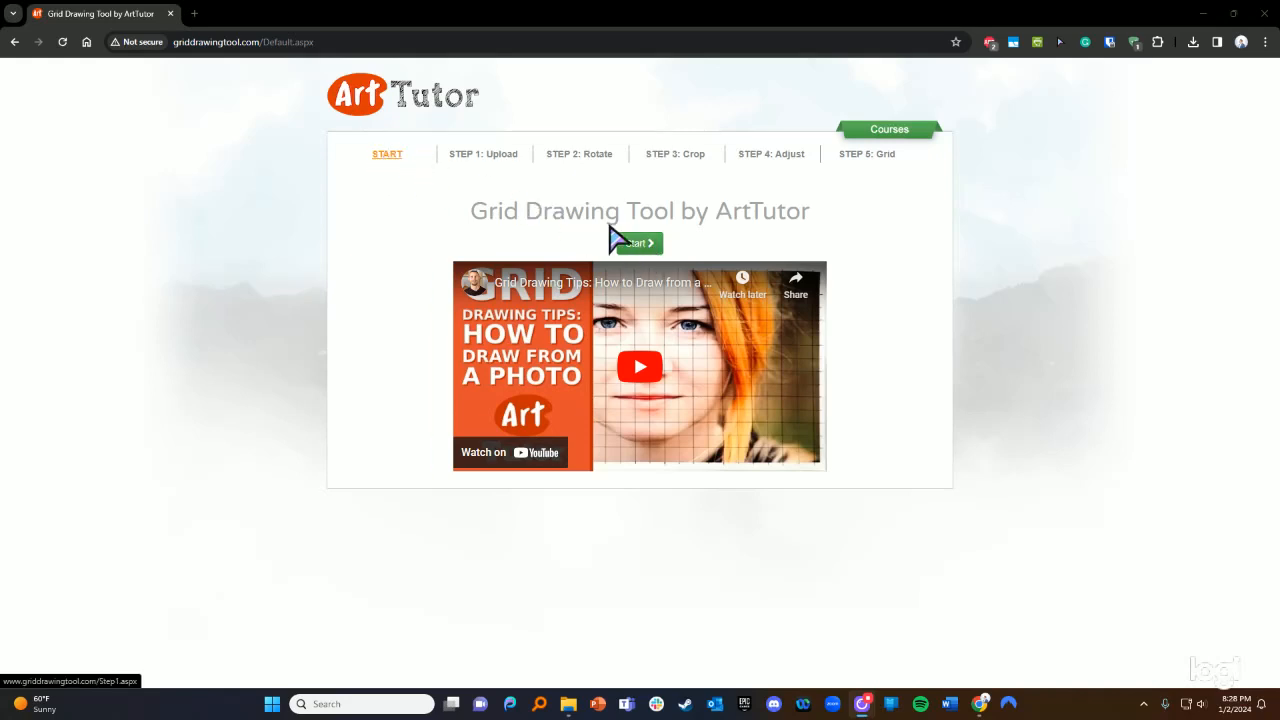
- Start the grid drawing tool and upload the photo PXL_20231211_202351891.jpg from the tutorial folder
left_click(638, 245)
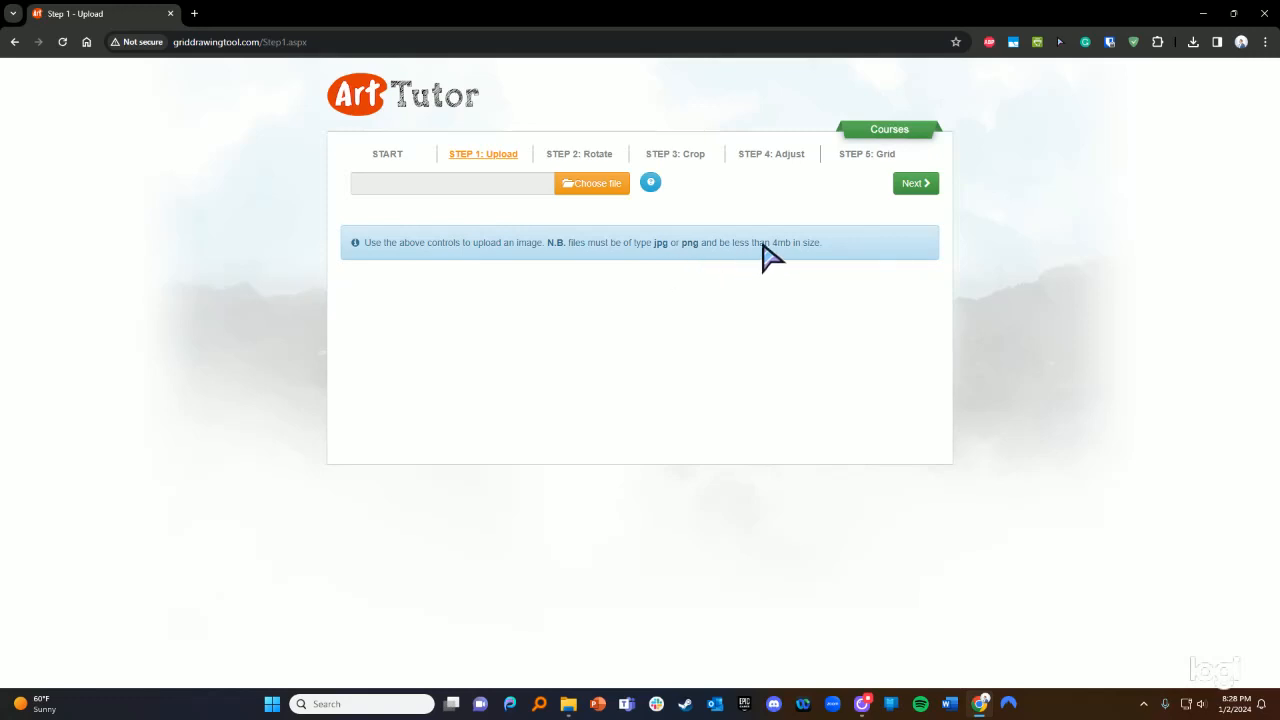
left_click_drag(772, 248, 820, 257)
left_click(768, 273)
left_click(607, 186)
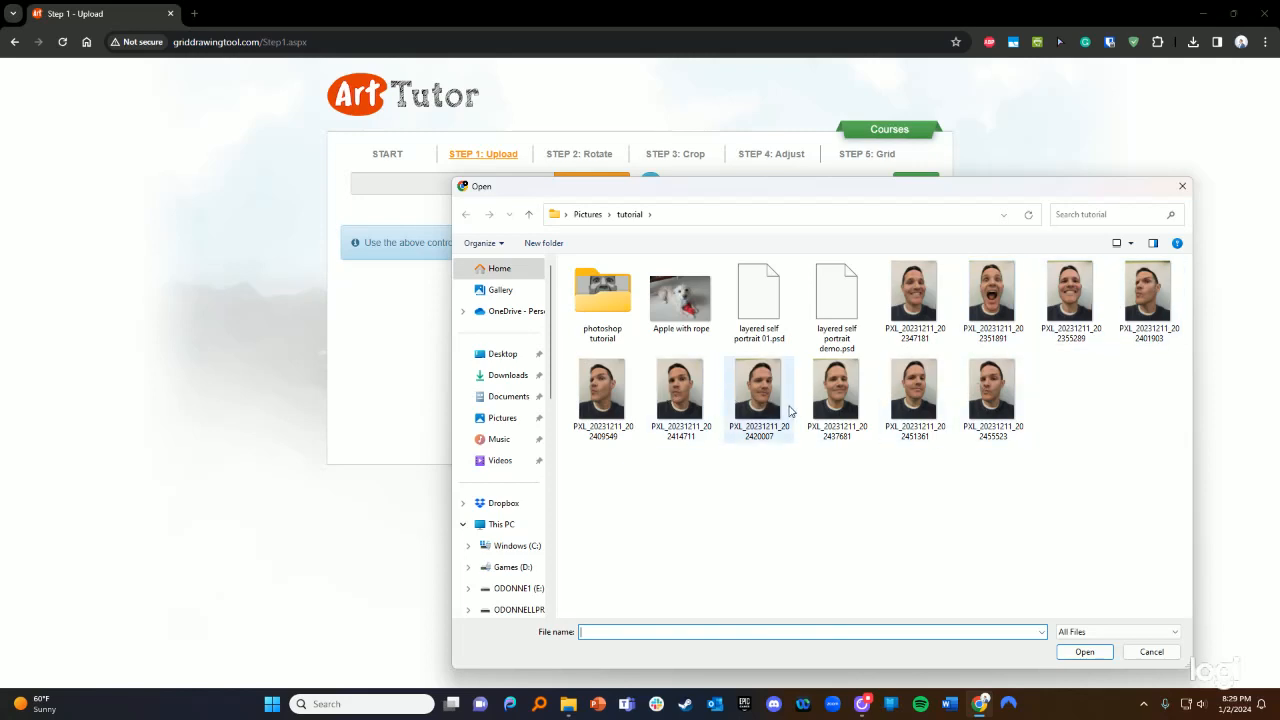
left_click(992, 300)
double_click(992, 300)
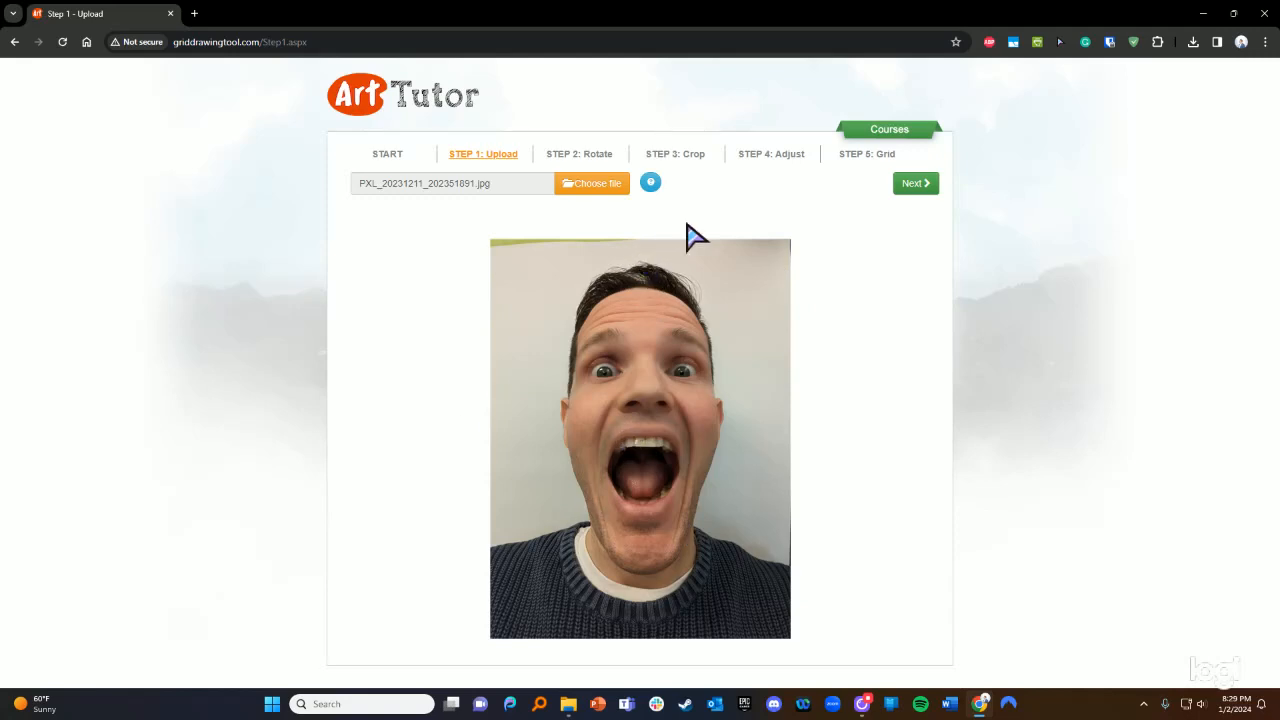
- Try rotating the photo right and left in quarter turns, including upside down, and bring it back upright
left_click(576, 158)
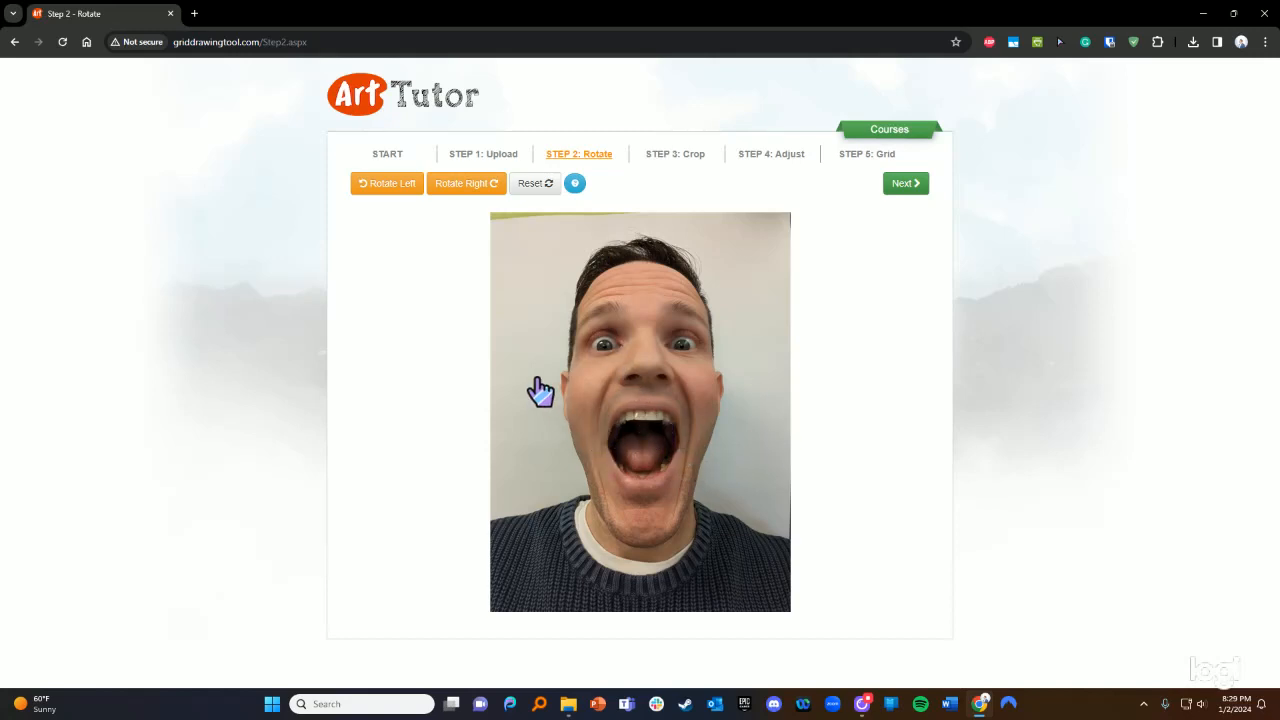
left_click(476, 193)
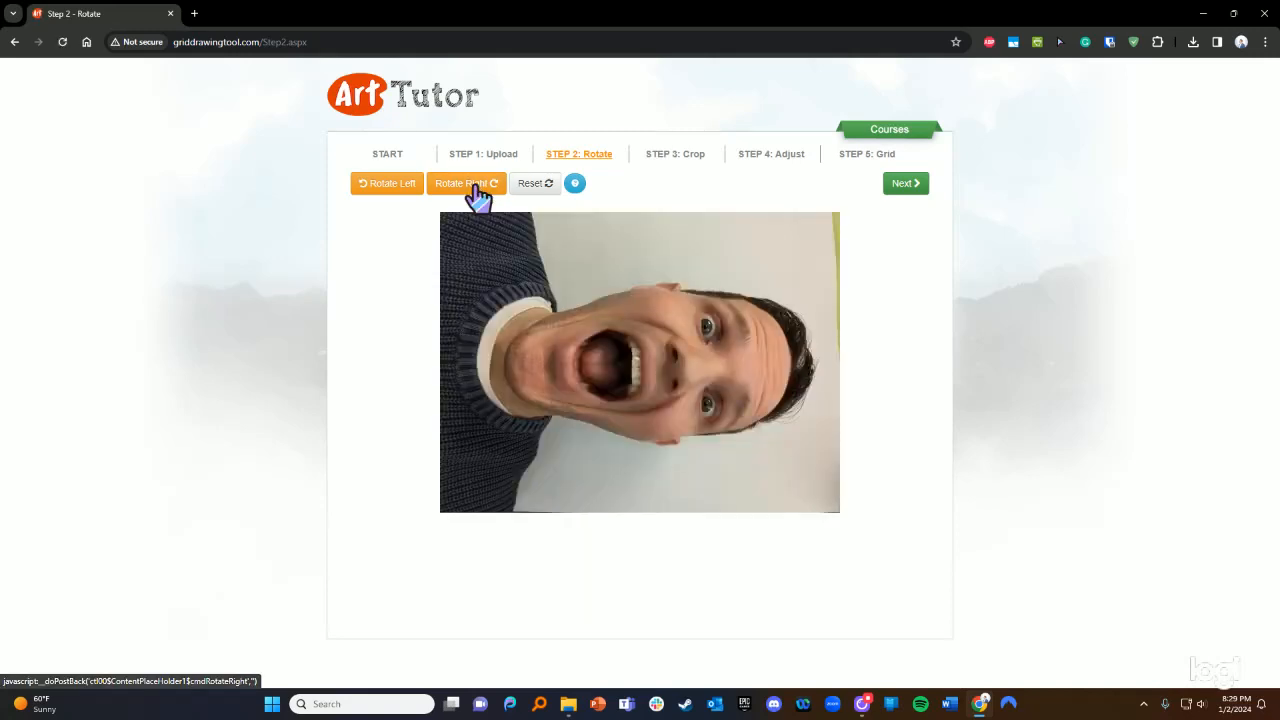
left_click(392, 188)
left_click(412, 195)
left_click(457, 195)
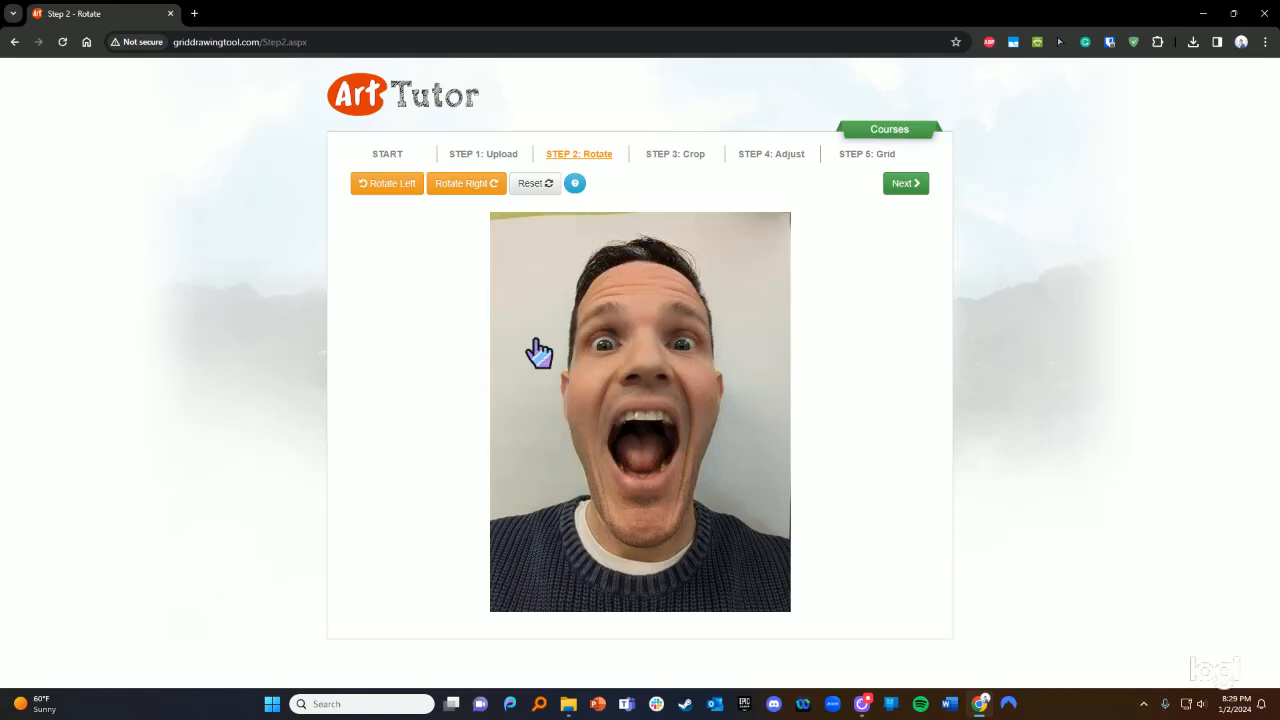
left_click(393, 192)
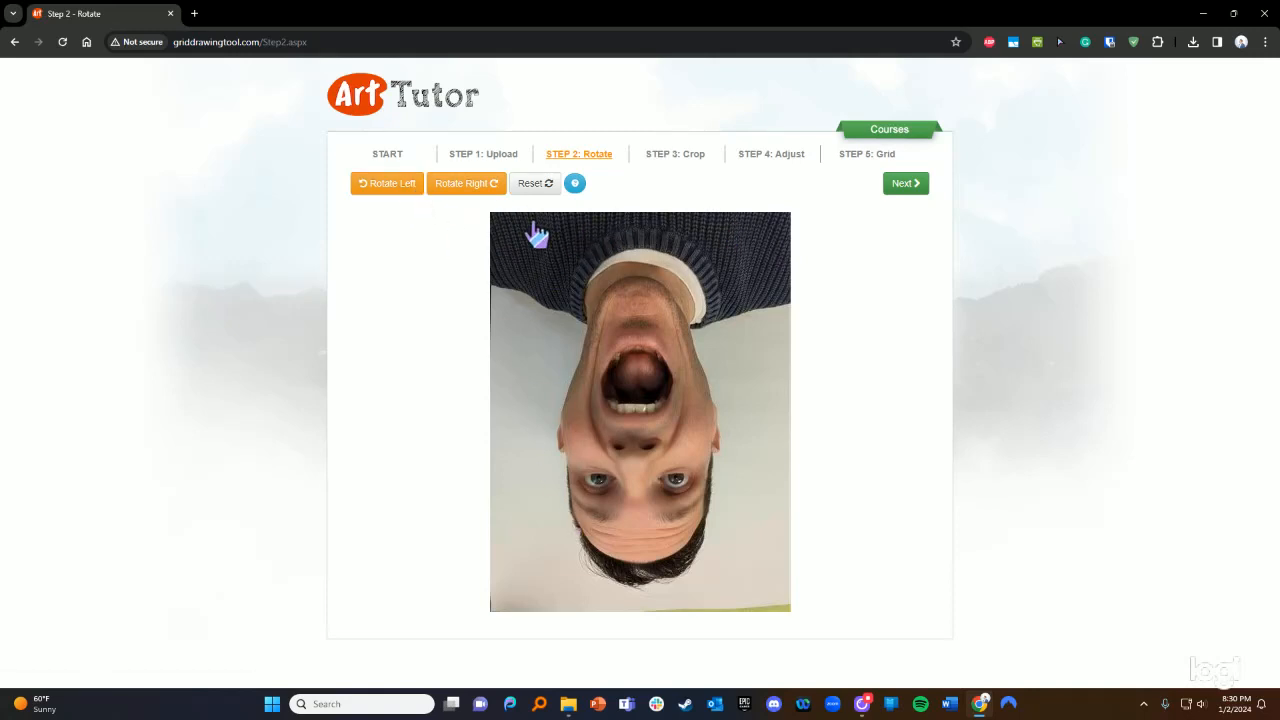
left_click(447, 195)
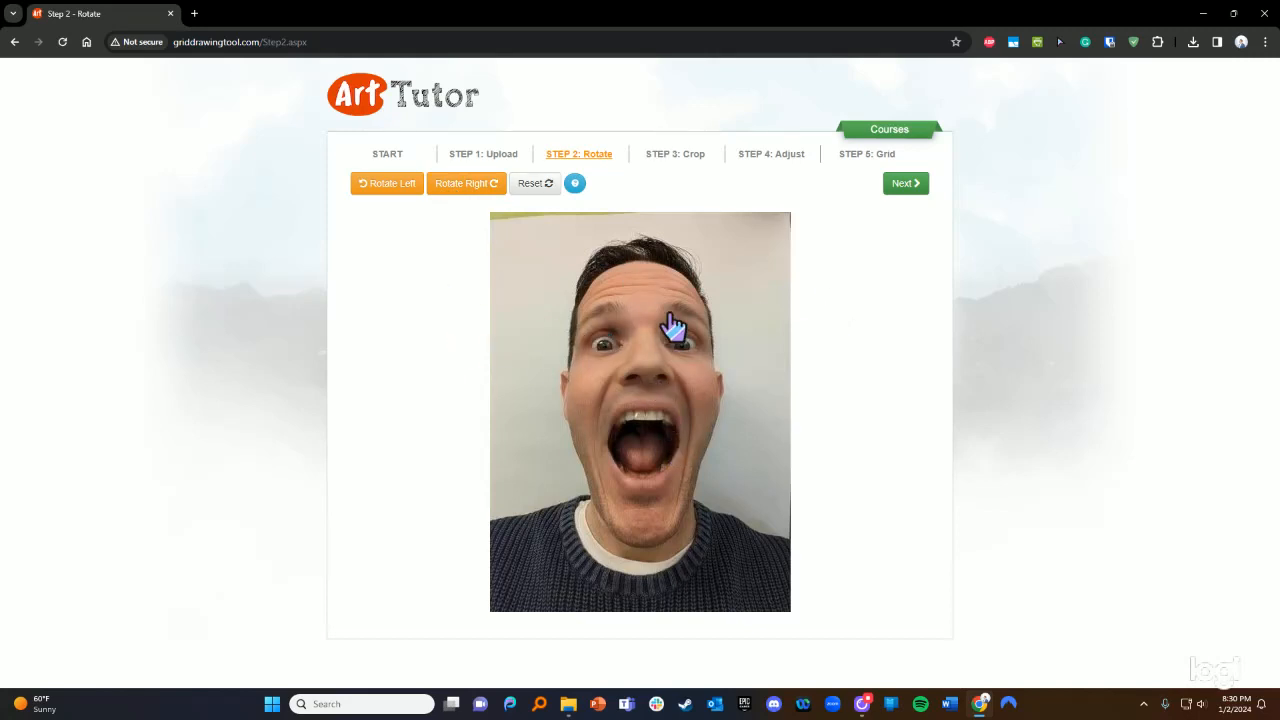
- Crop the photo to a slightly smaller frame around the head and shoulders, trimming a narrow margin off every side
left_click(679, 160)
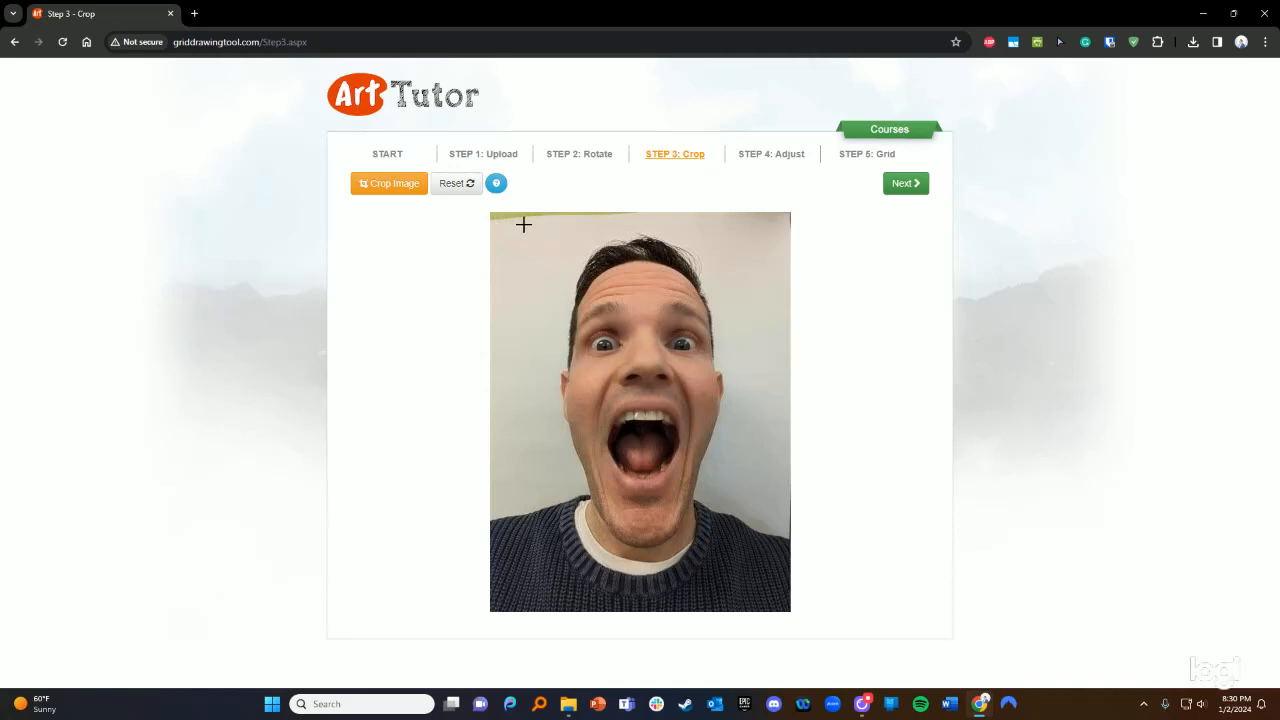
left_click_drag(523, 225, 764, 593)
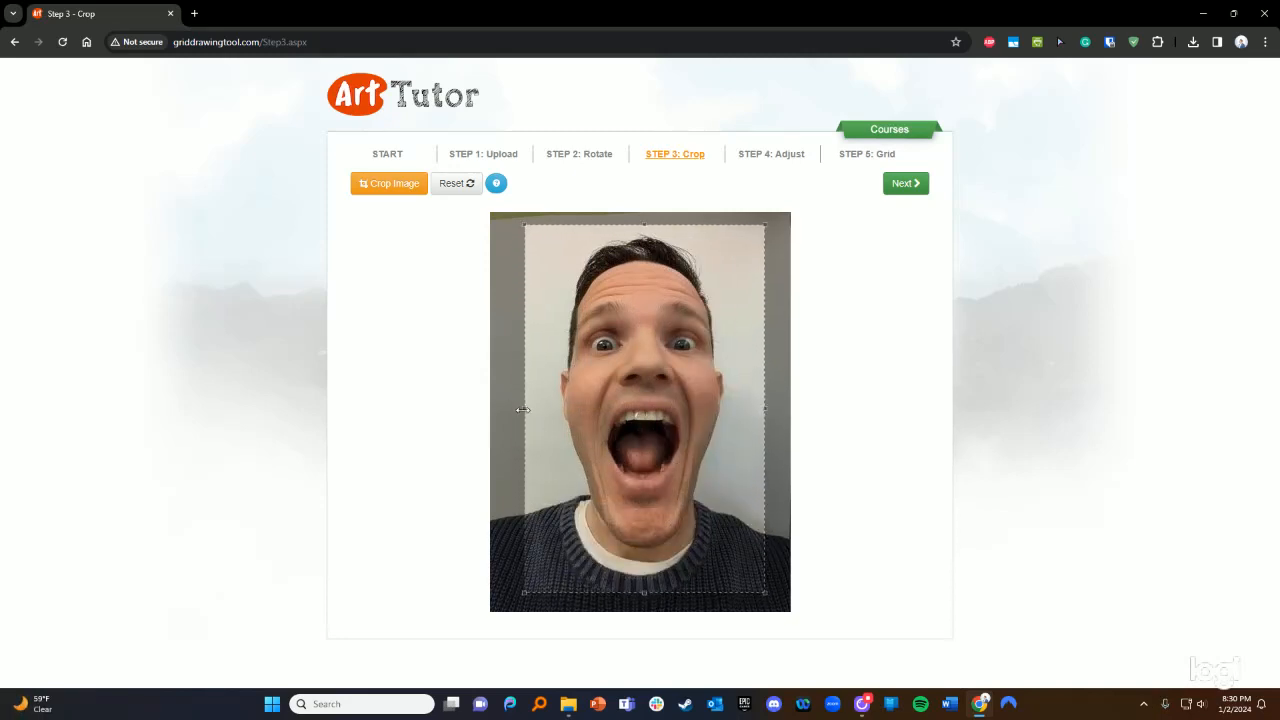
left_click_drag(518, 410, 512, 409)
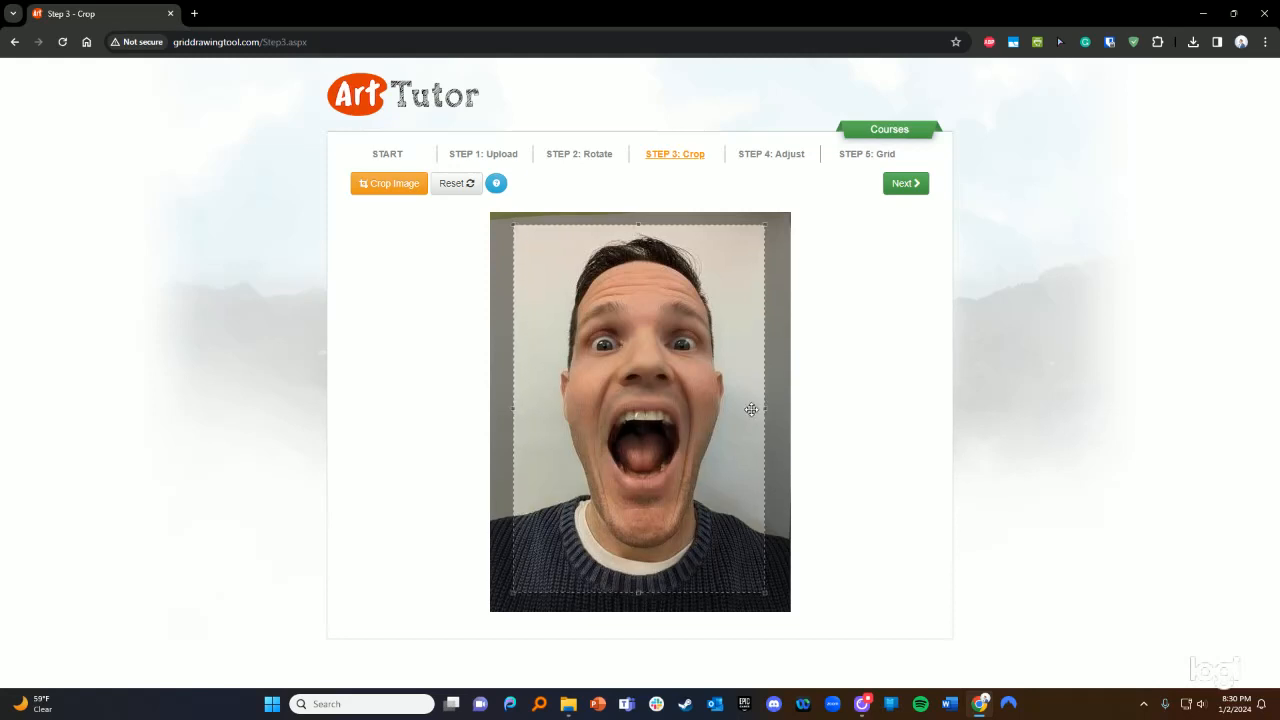
left_click_drag(765, 410, 768, 410)
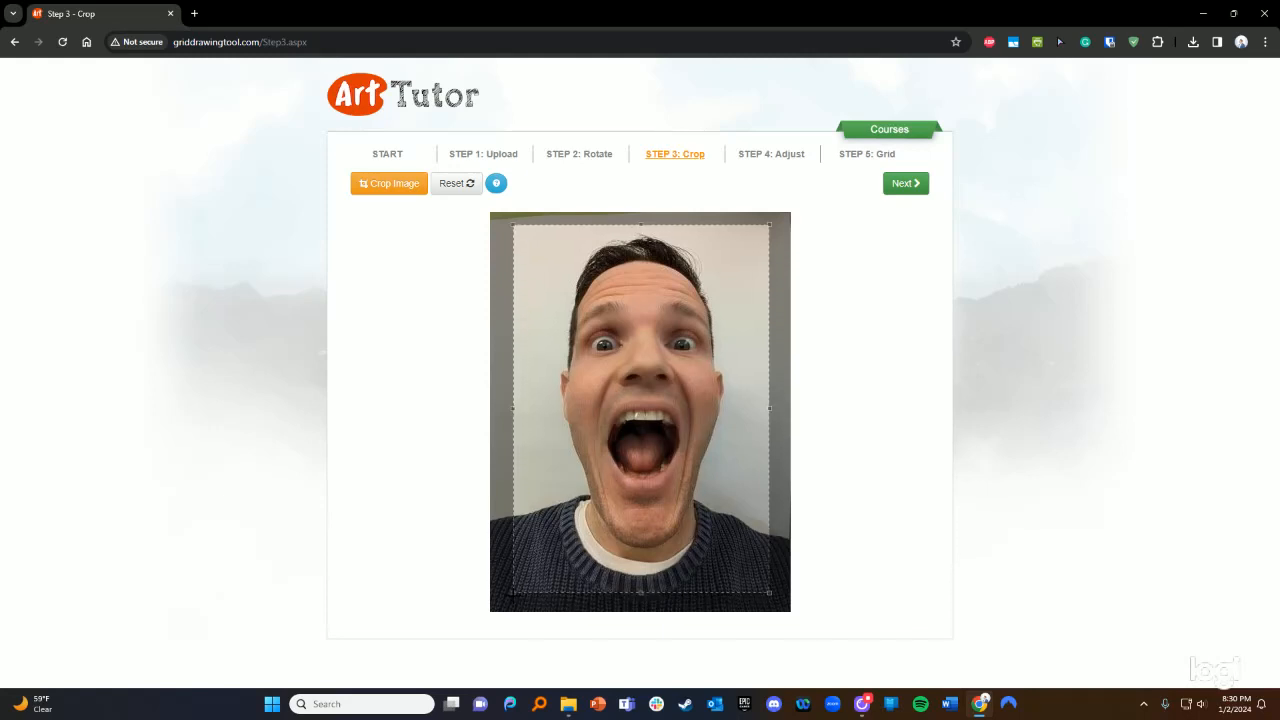
left_click_drag(514, 595, 537, 553)
left_click_drag(566, 472, 766, 229)
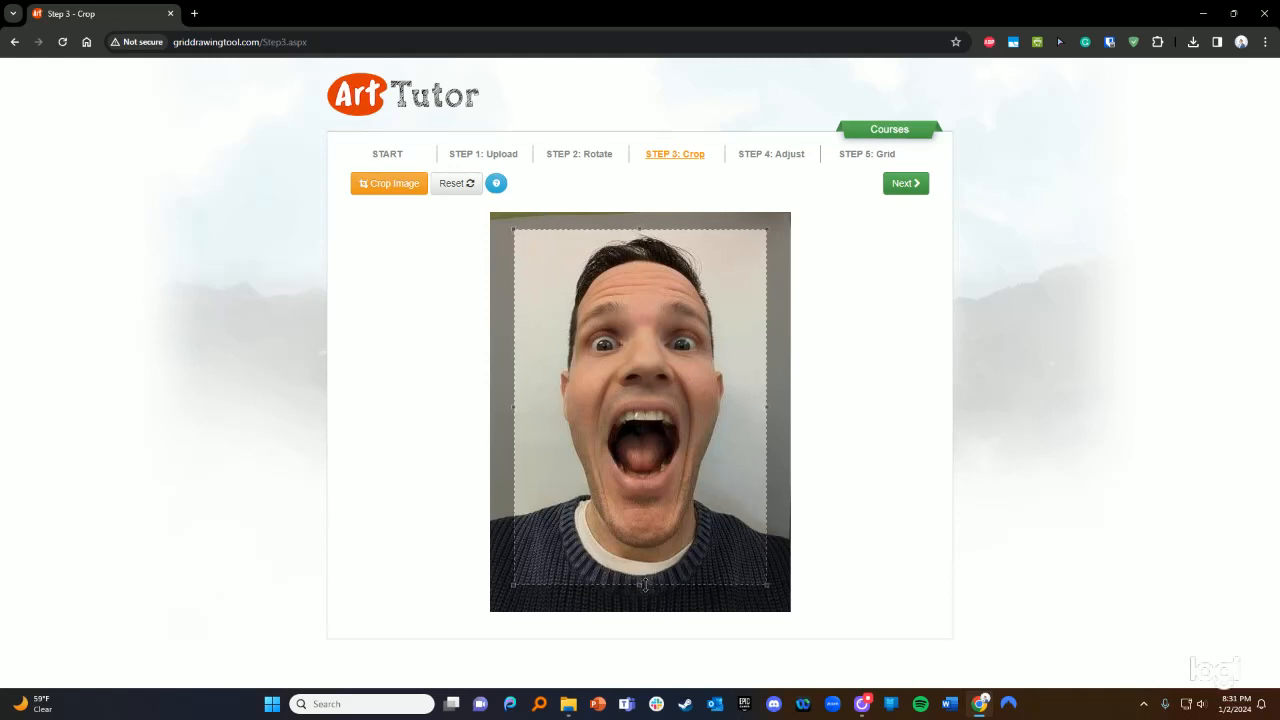
left_click(398, 190)
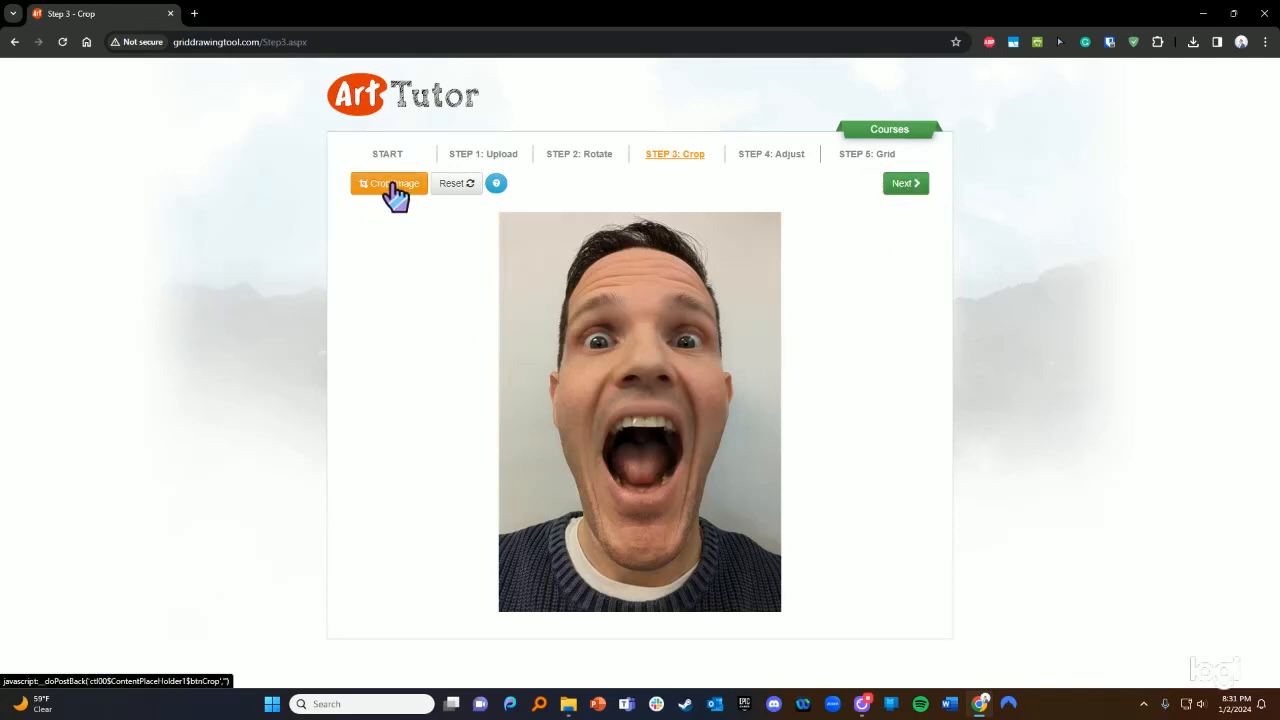
- Reduce the cropped photo's saturation in repeated steps until it is fully black and white
left_click(771, 162)
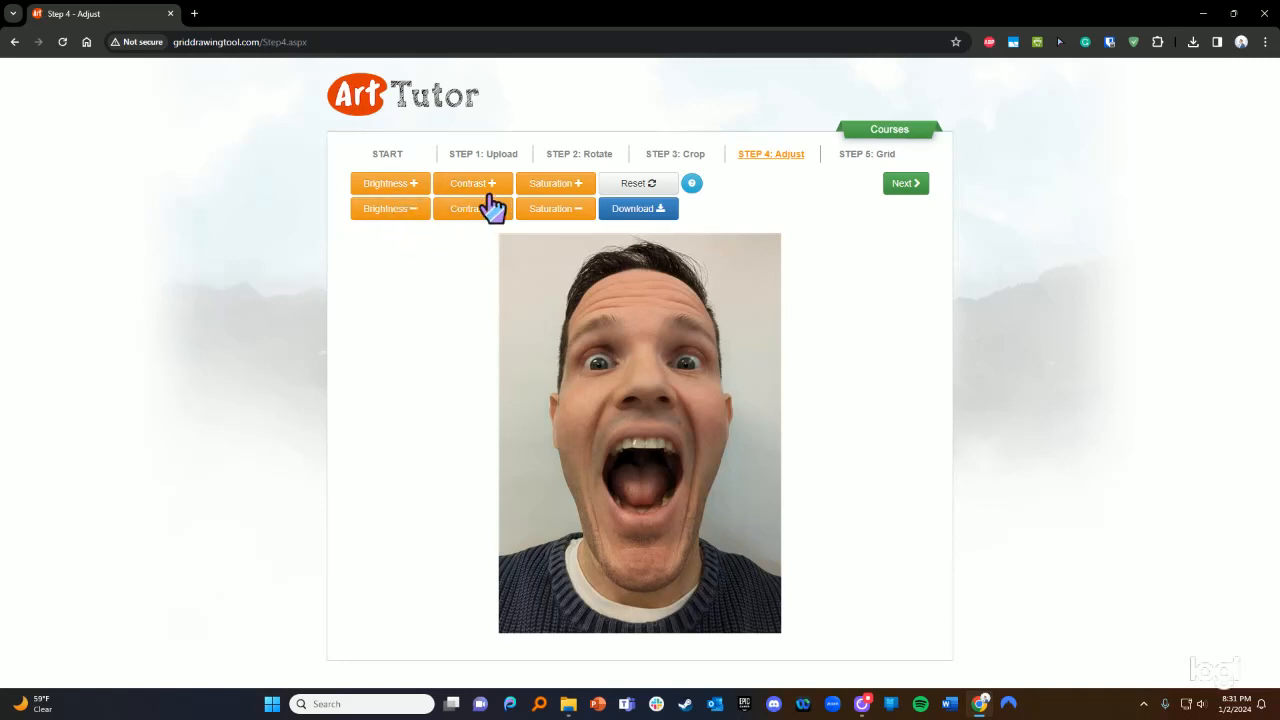
left_click(579, 213)
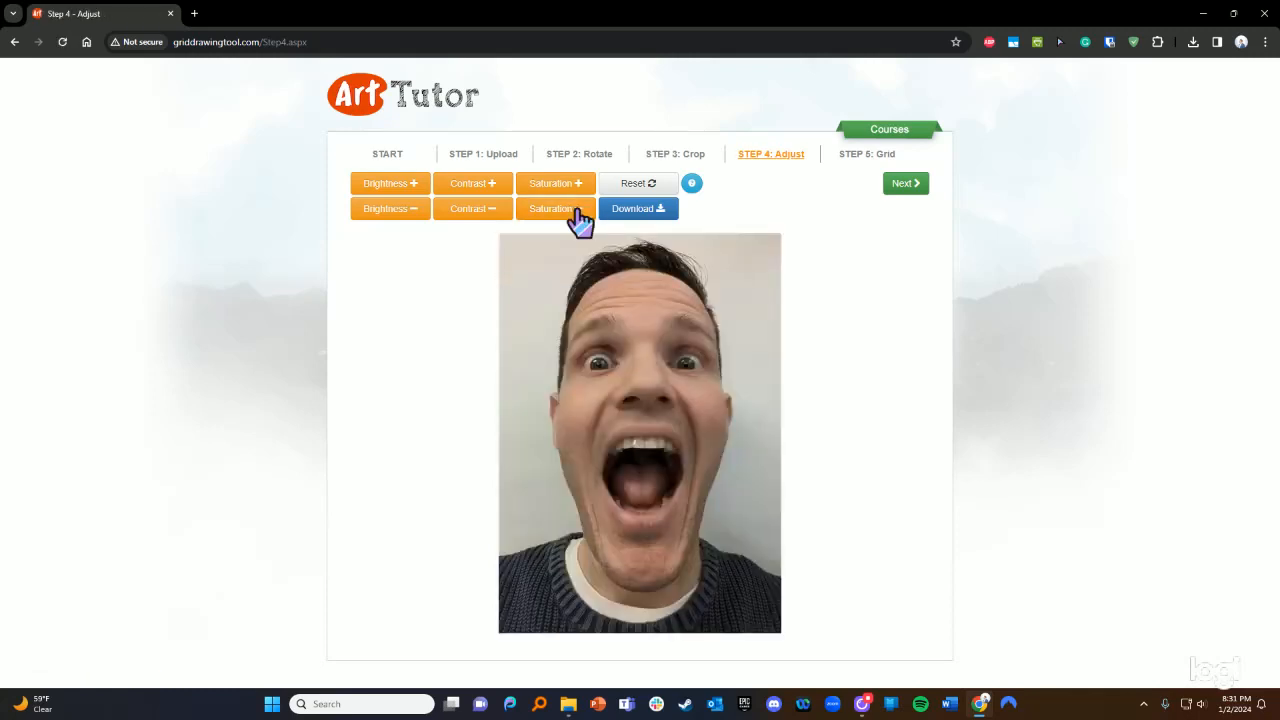
left_click(579, 213)
left_click(579, 213)
left_click(579, 213)
left_click(579, 213)
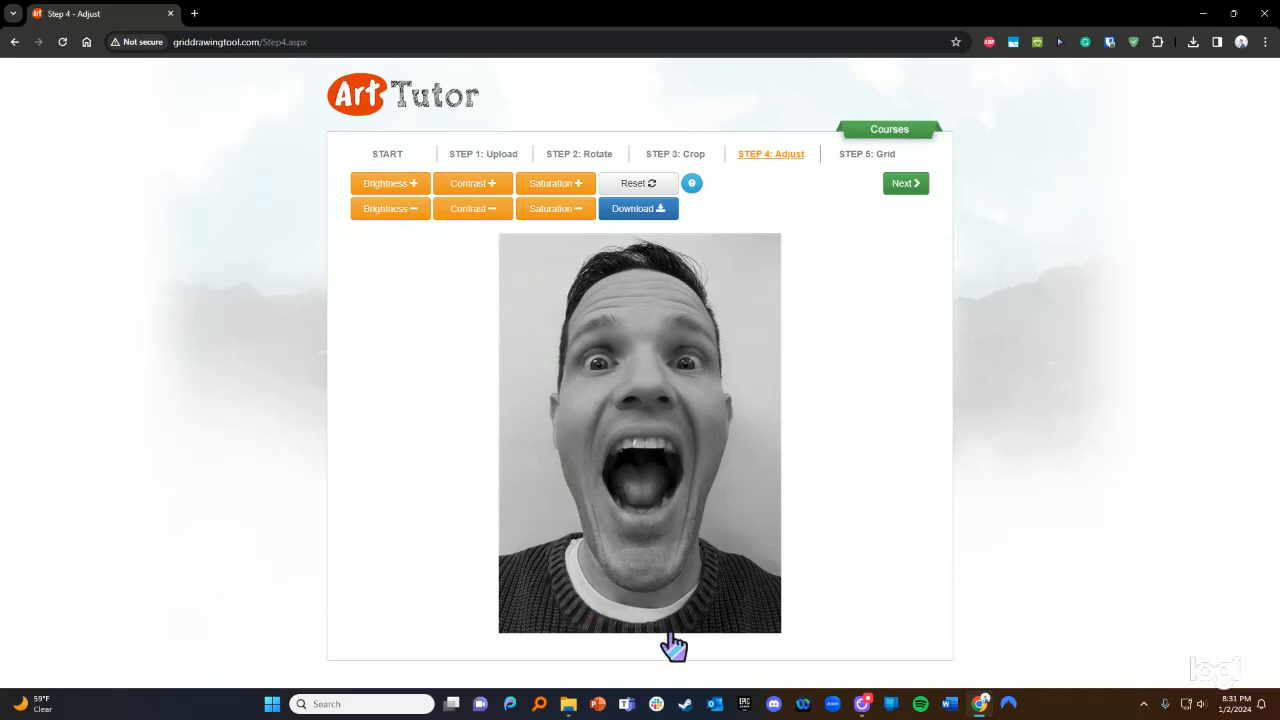
- Try lowering the saturation beyond greyscale, and raise it back to black and white
left_click(561, 196)
left_click(565, 209)
left_click(565, 210)
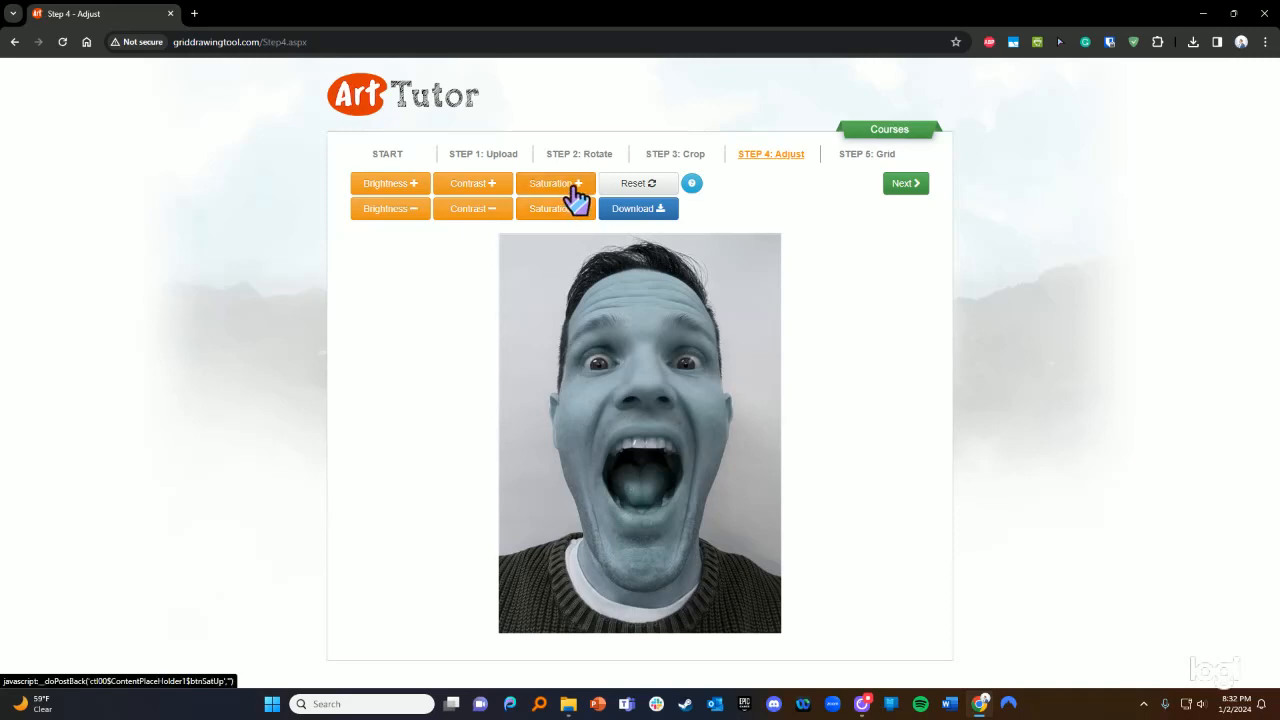
left_click(575, 194)
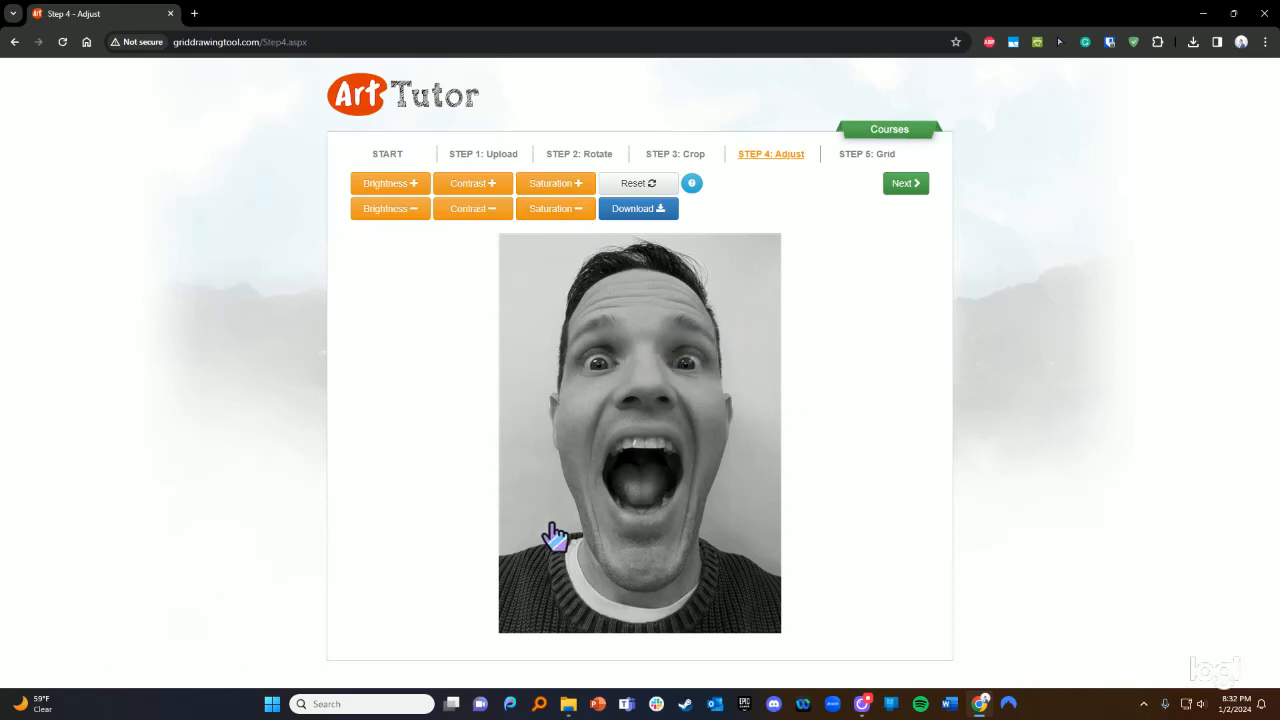
- Download the adjusted black-and-white photo without a grid
left_click(645, 213)
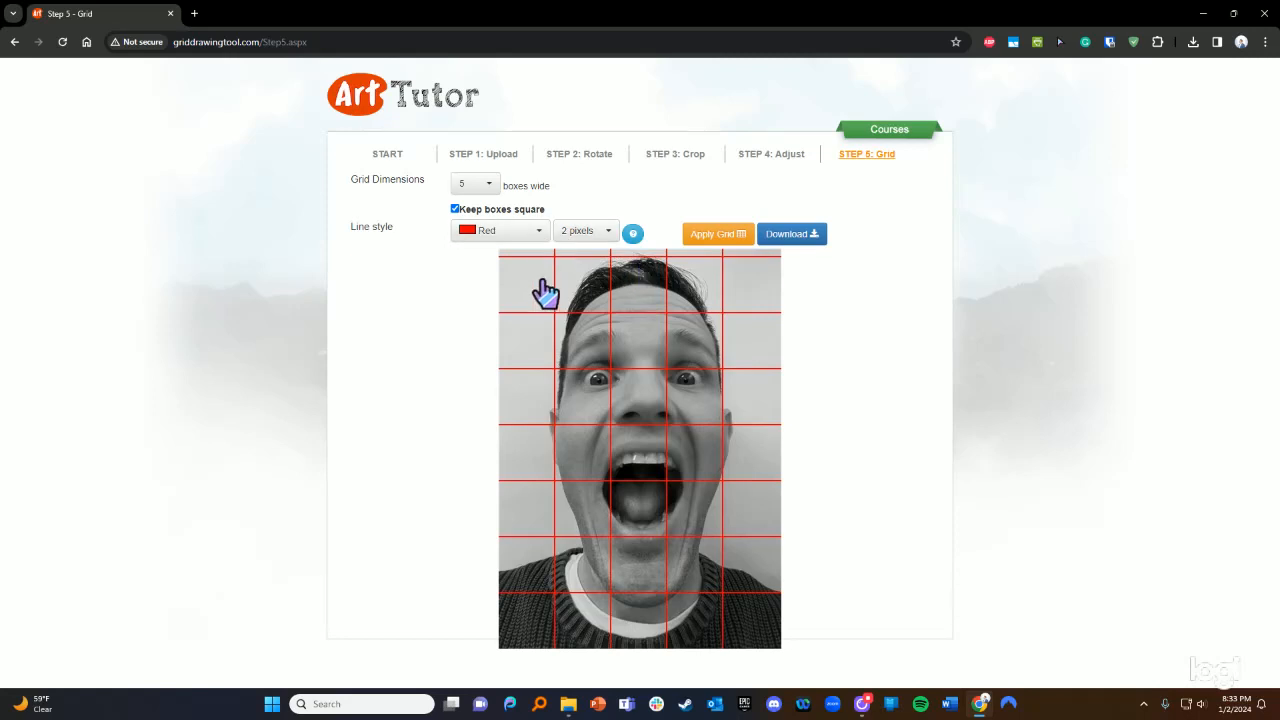
- Apply a square-box grid 6 boxes wide to the photo with a line thickness of 3 pixels
left_click(490, 188)
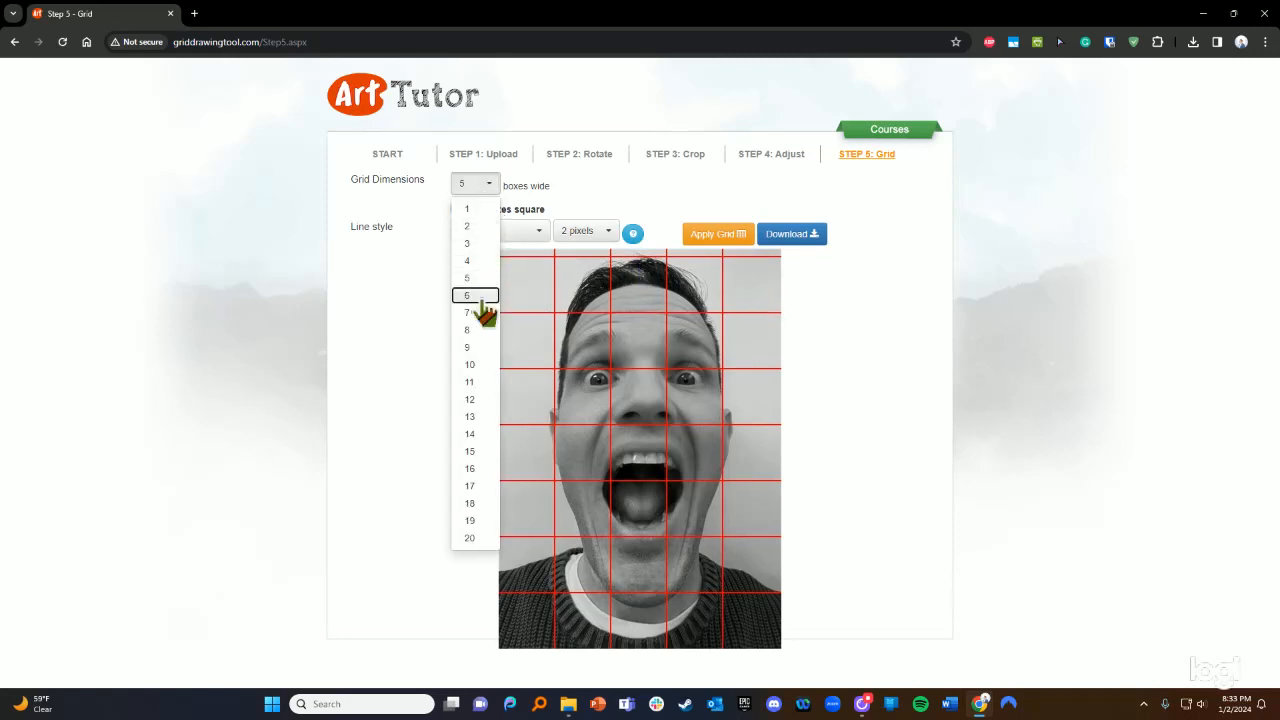
left_click(483, 298)
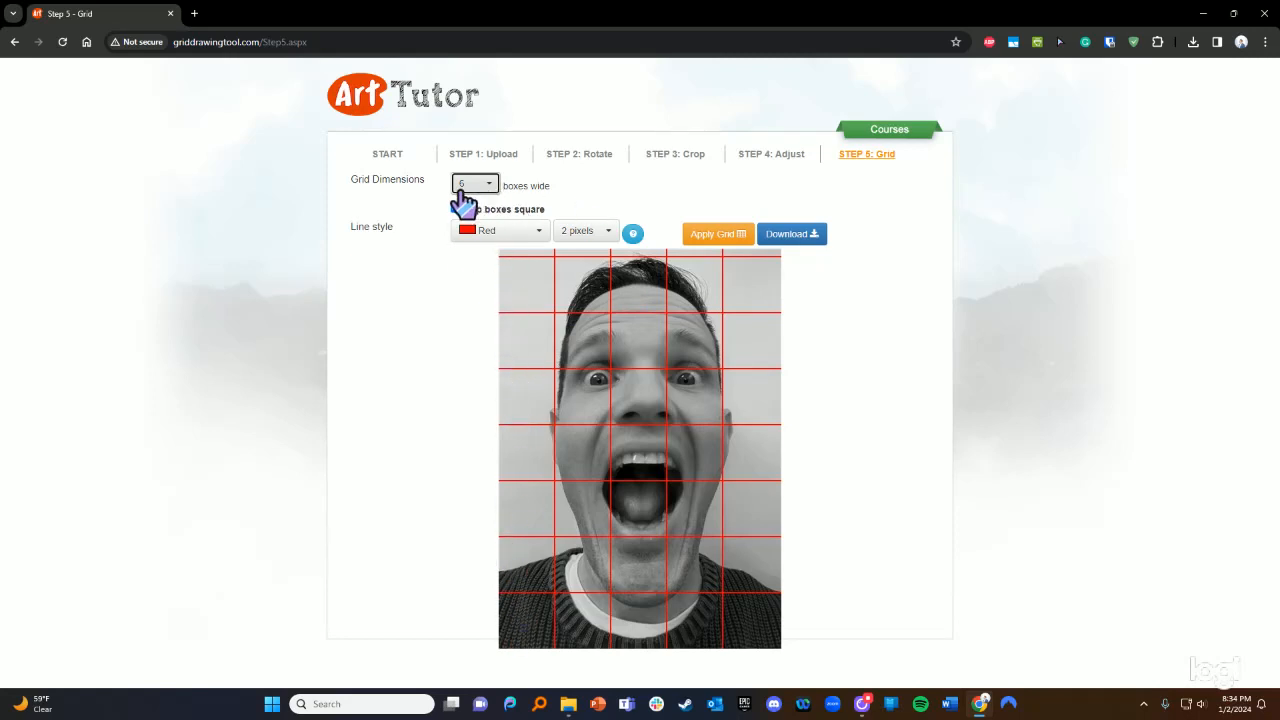
left_click(718, 240)
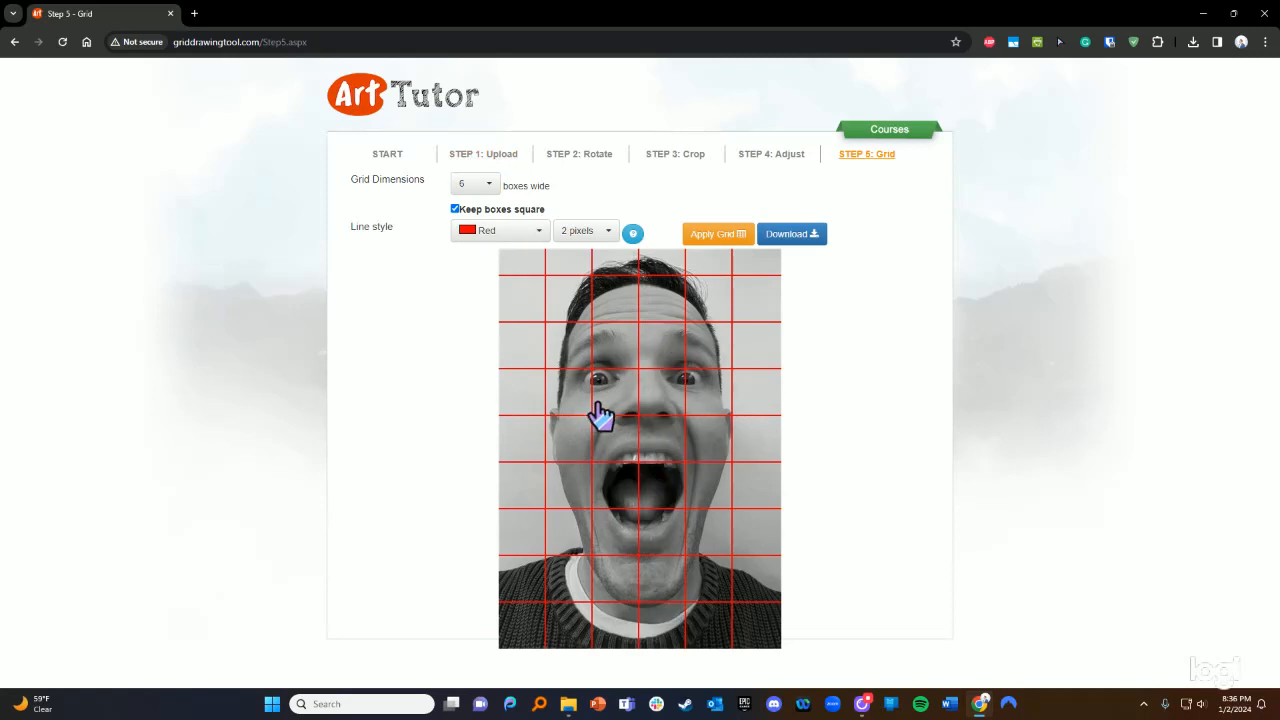
left_click(605, 240)
left_click(585, 291)
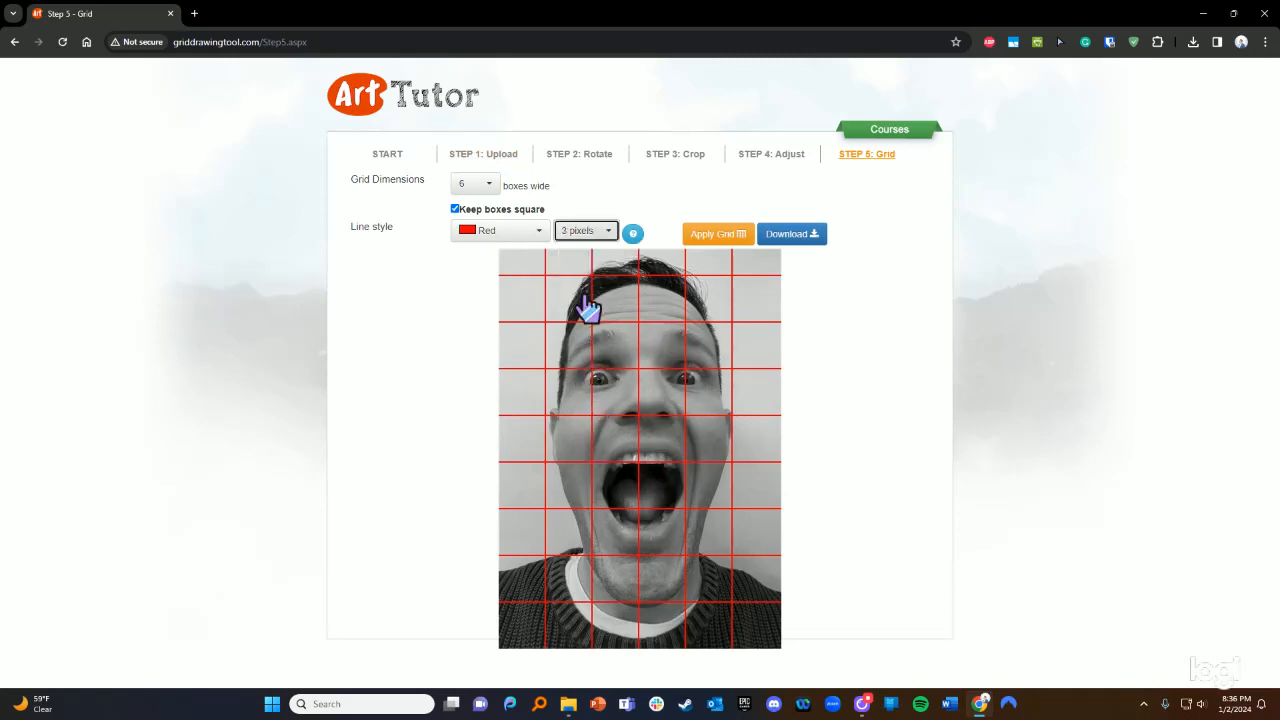
left_click(703, 234)
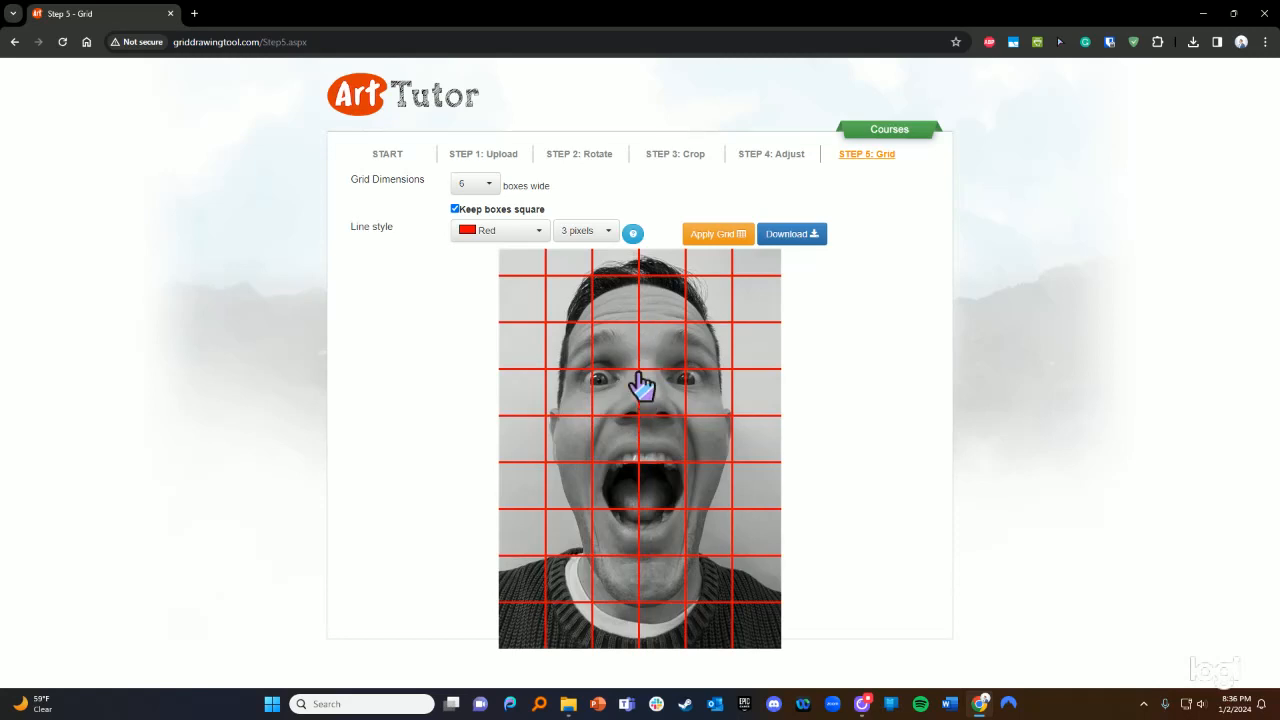
- Try white as the grid line color and apply it to the photo
left_click(540, 231)
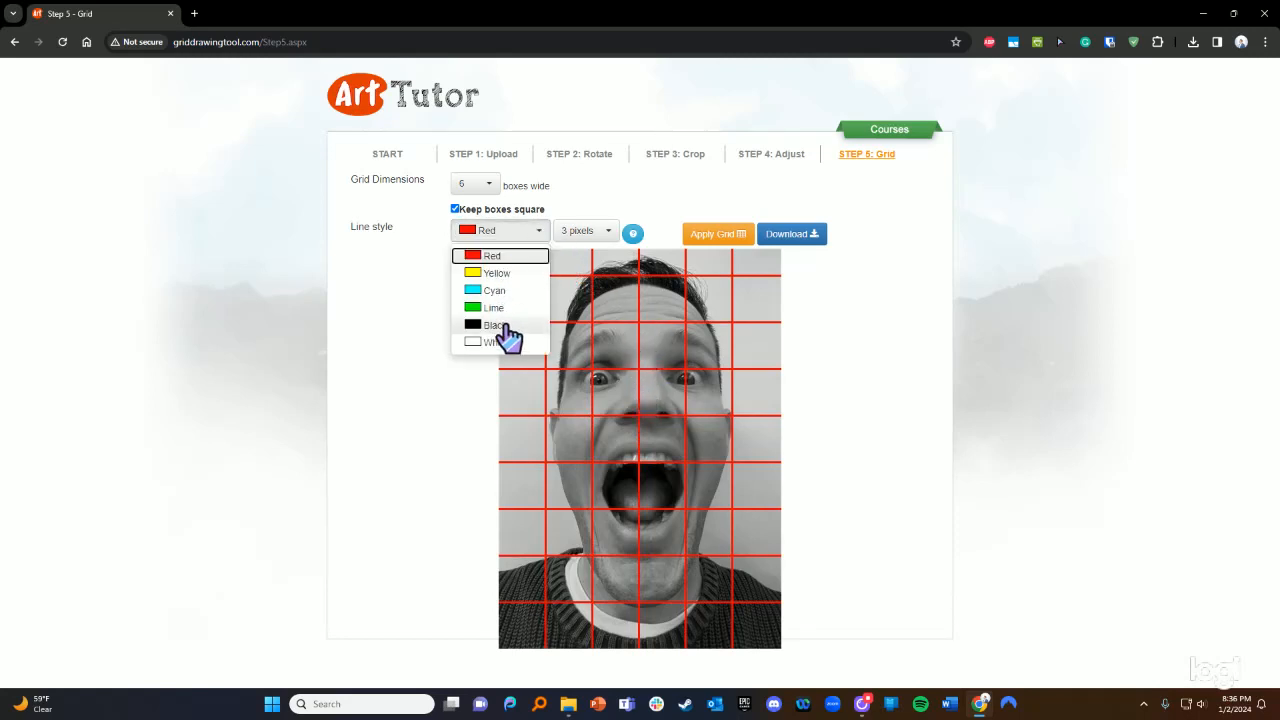
left_click(509, 330)
left_click(525, 234)
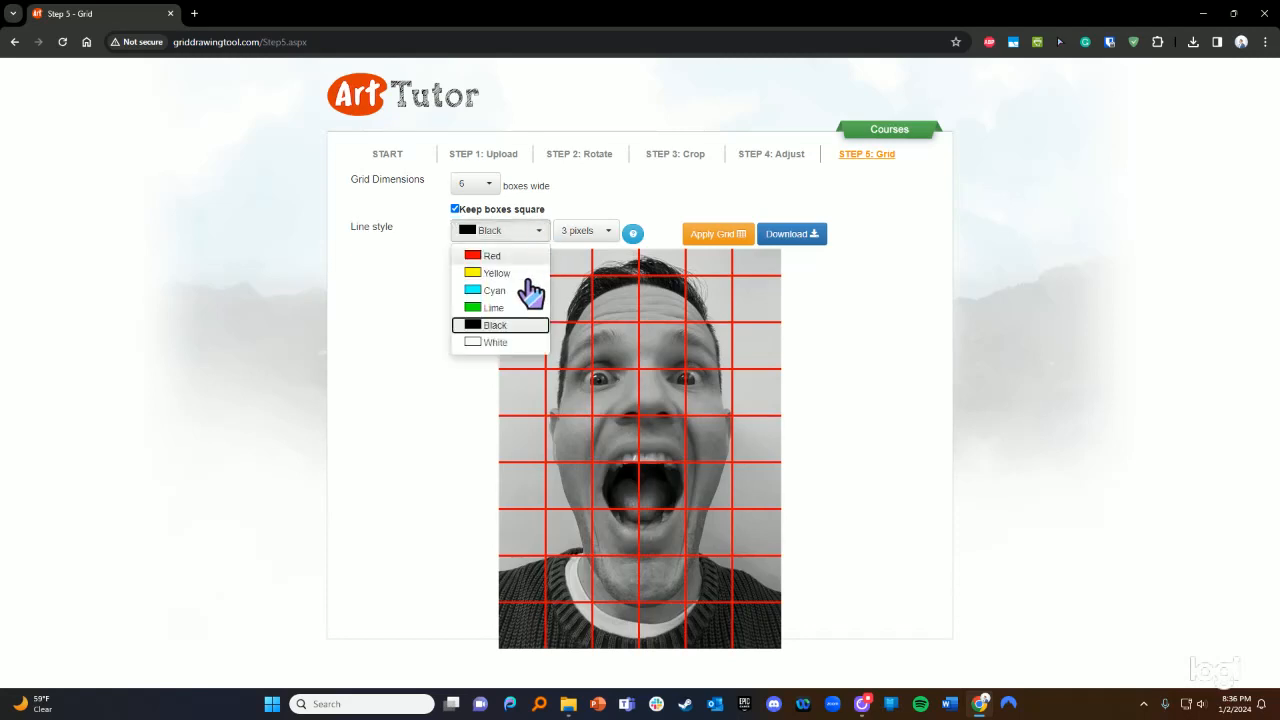
left_click(510, 342)
left_click(716, 238)
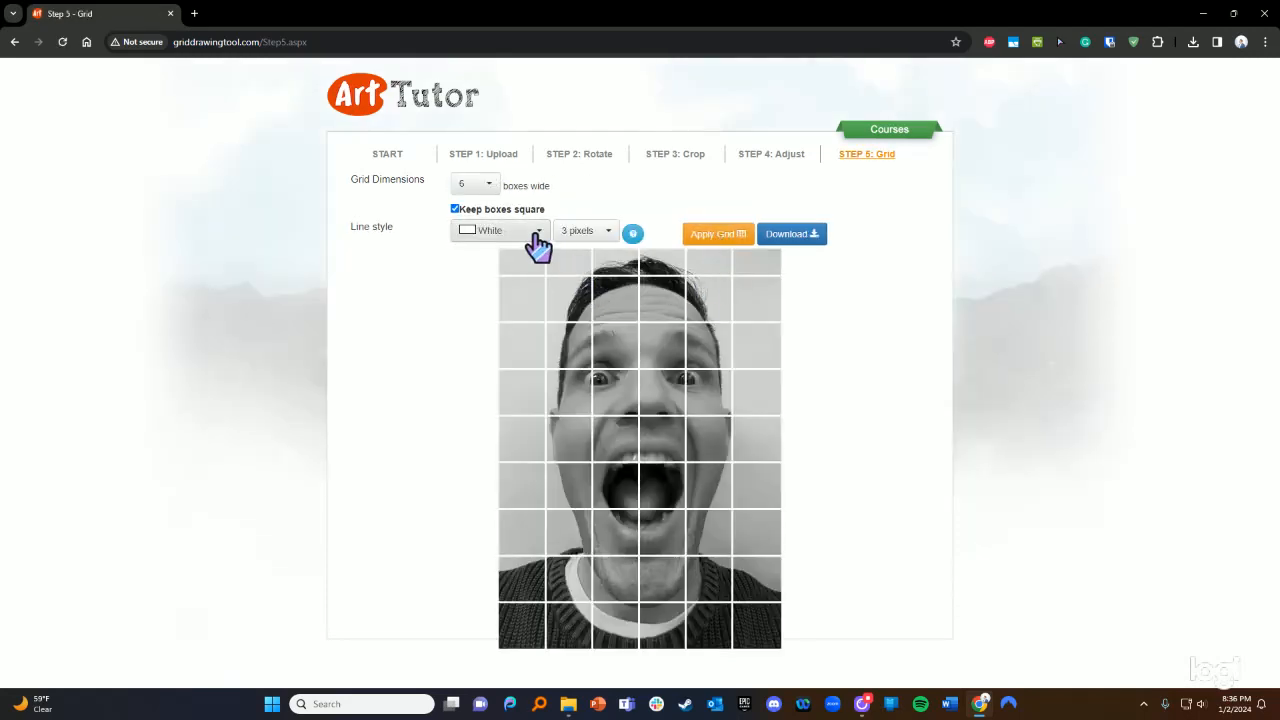
- Set the grid line color to black and apply it to the photo
left_click(538, 236)
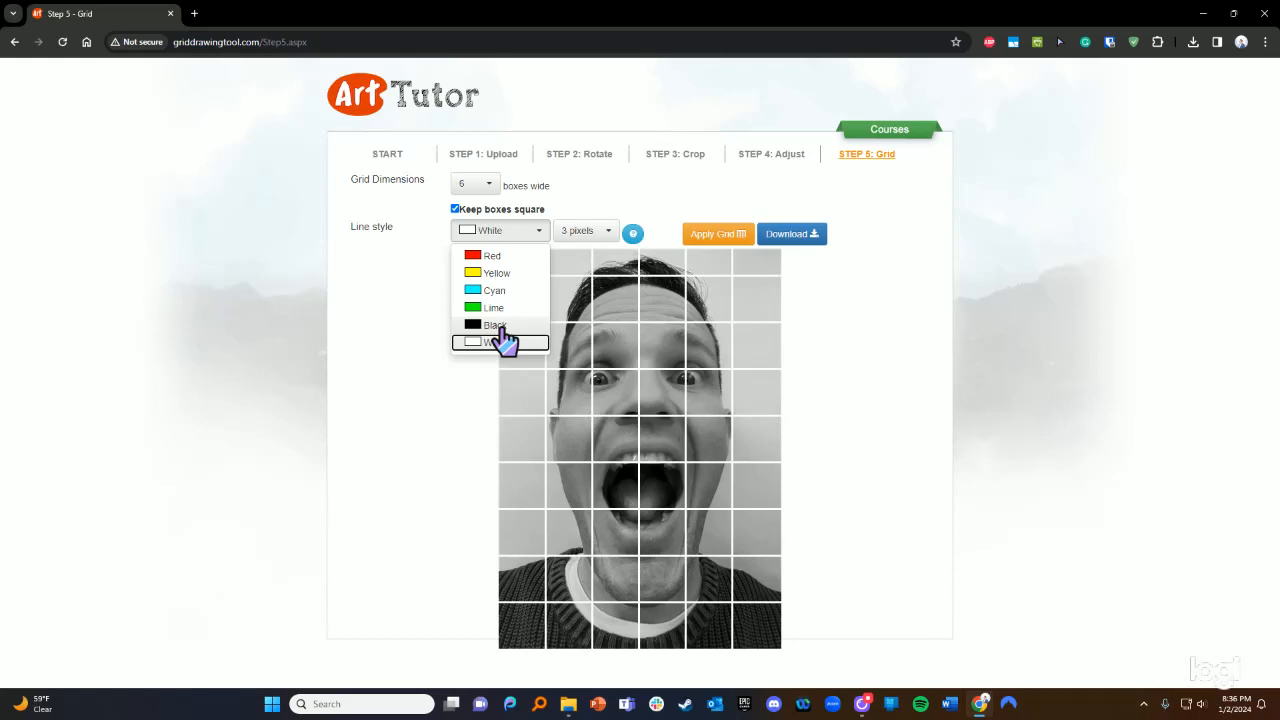
left_click(500, 327)
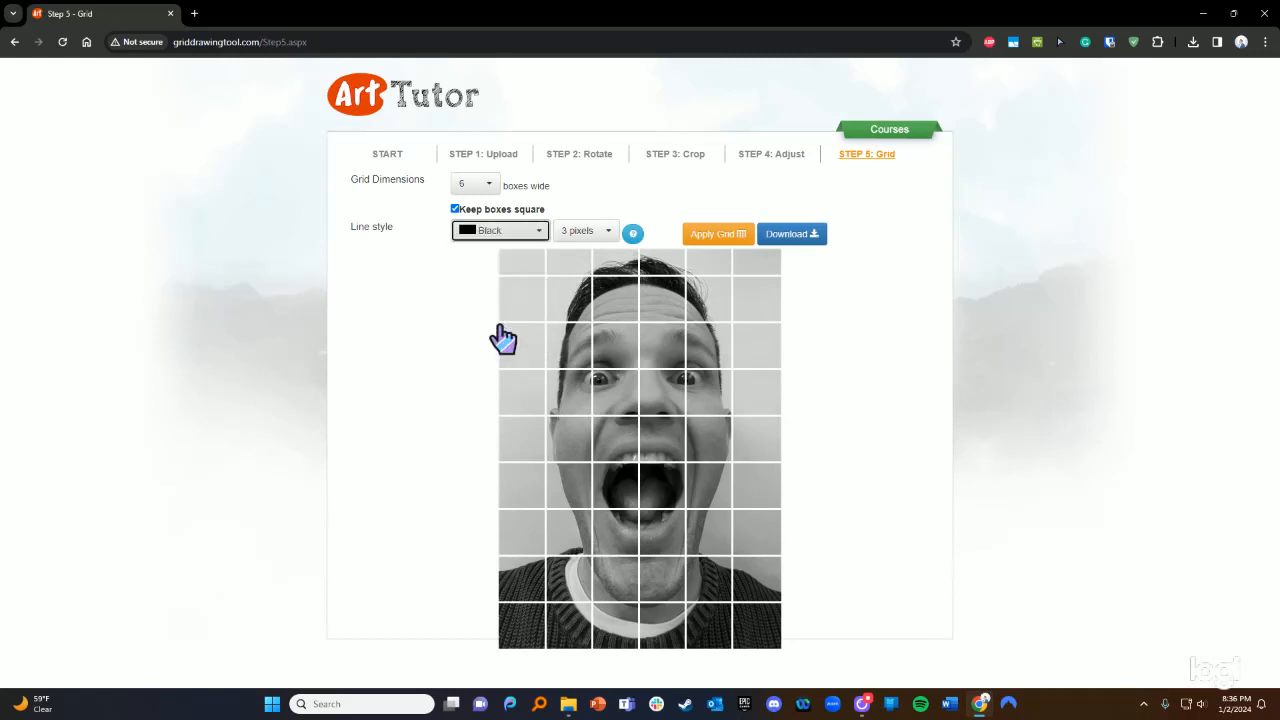
left_click(719, 240)
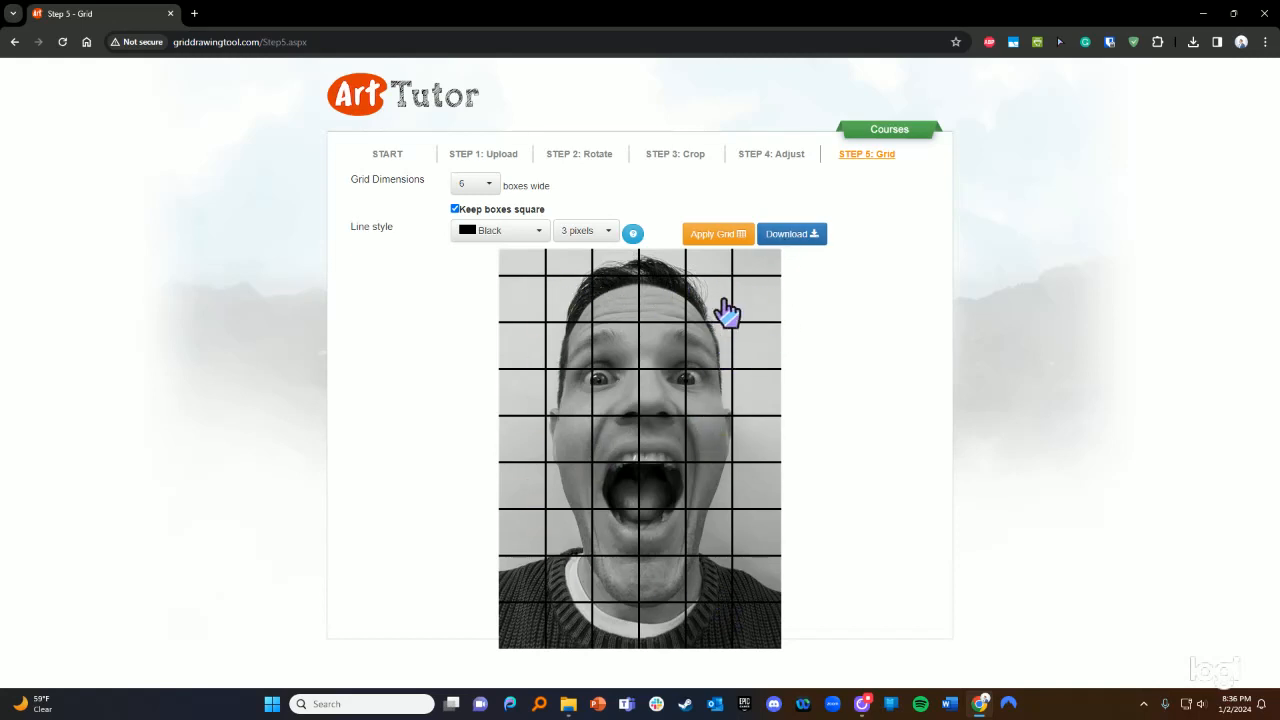
- Download the gridded photo and check for it in the browser's recent downloads
left_click(787, 236)
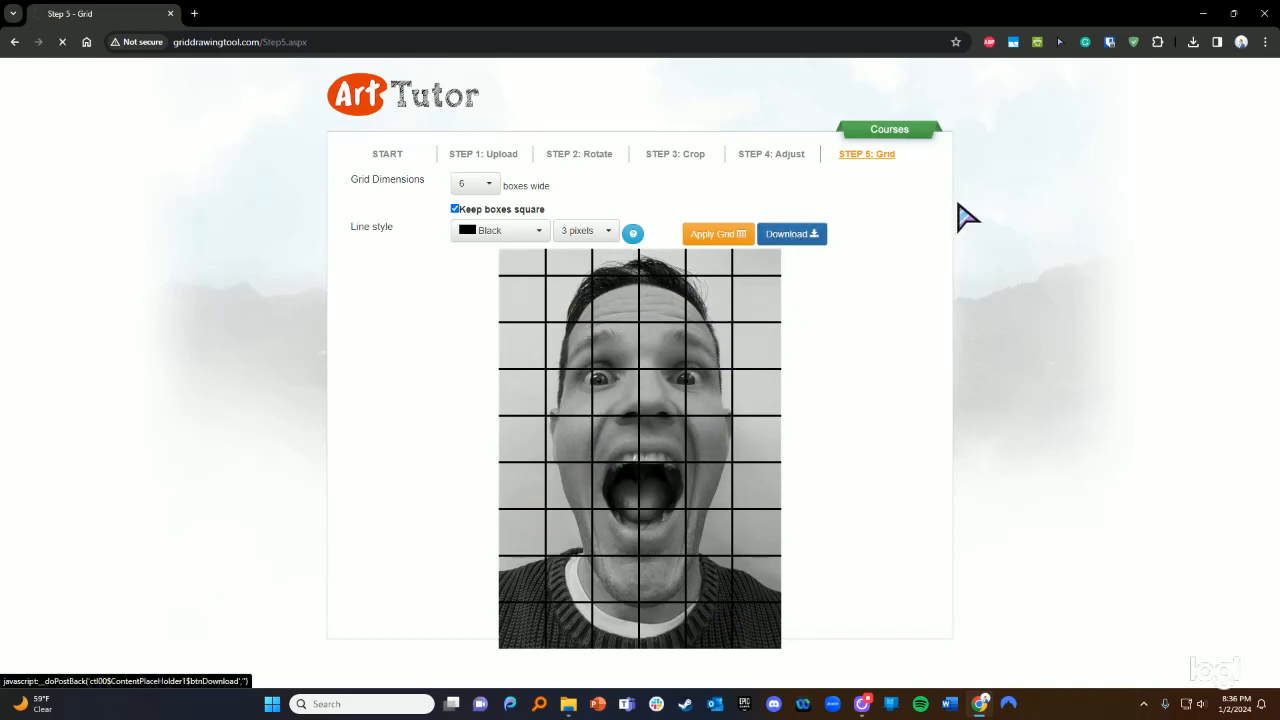
left_click(1193, 45)
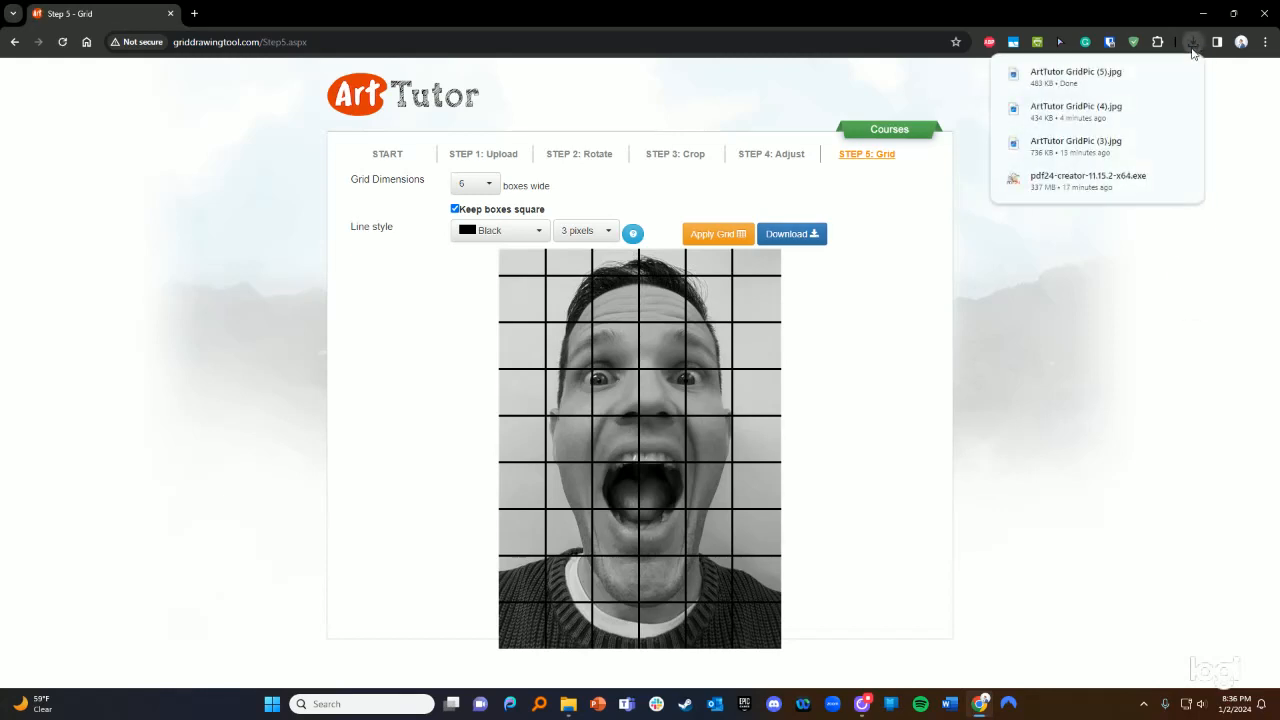
left_click(1060, 290)
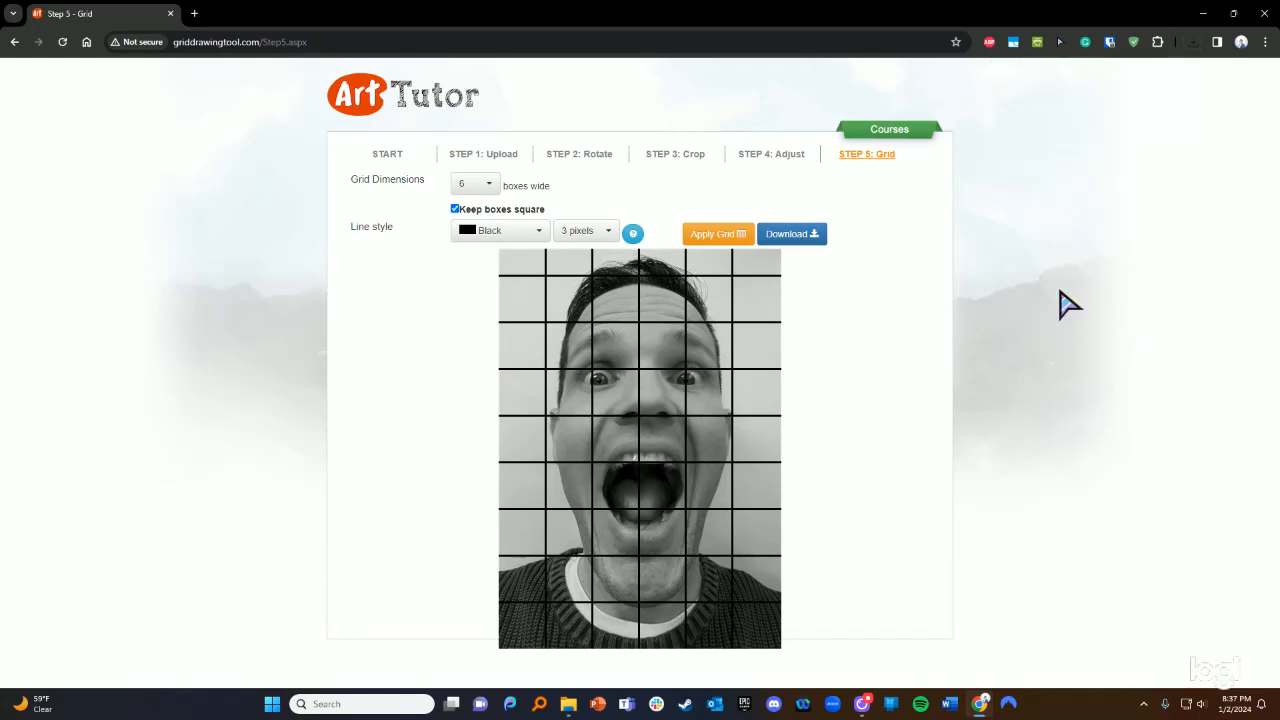